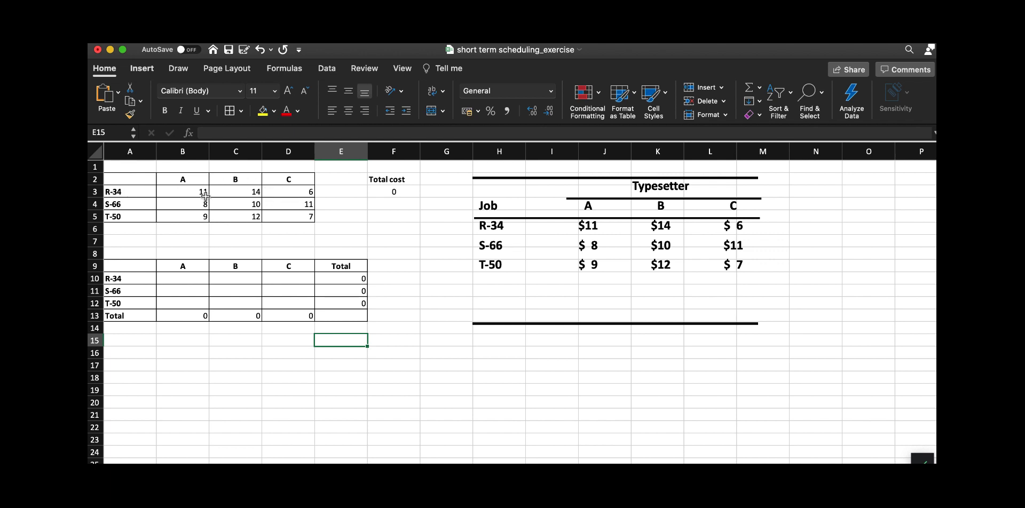
- Examine the typesetter cost table in A2:D5 and the total cost formula in F3
left_click(123, 179)
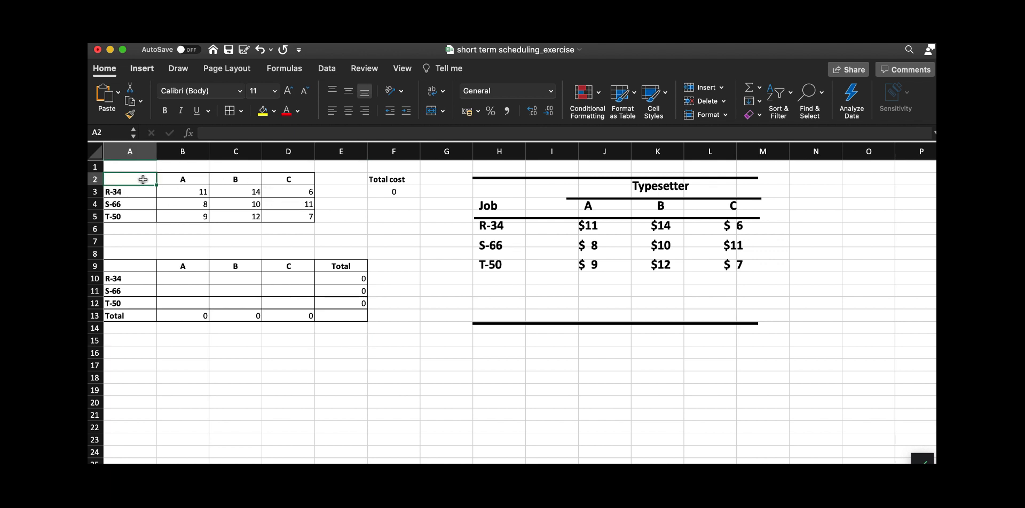
left_click(283, 216)
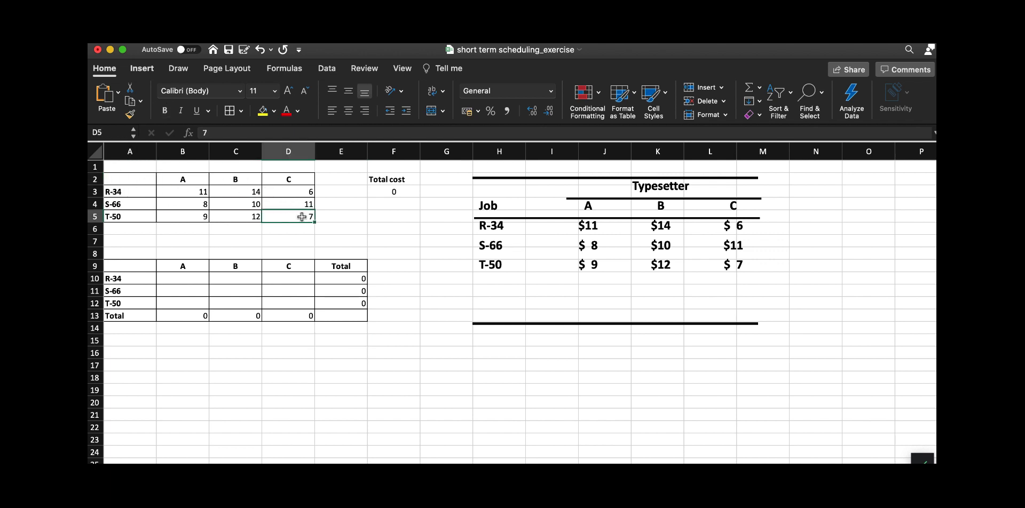
left_click(390, 192)
left_click(349, 111)
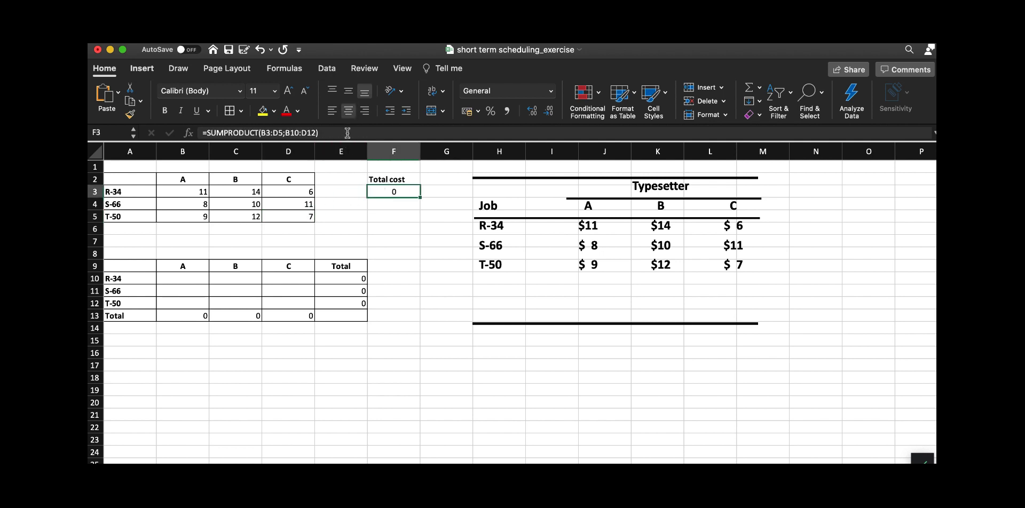
left_click(343, 228)
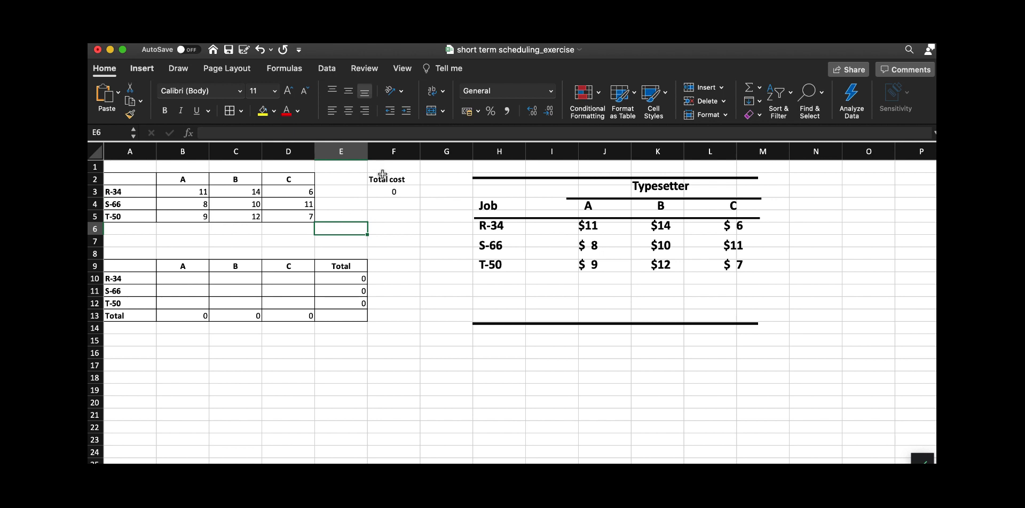
left_click(388, 191)
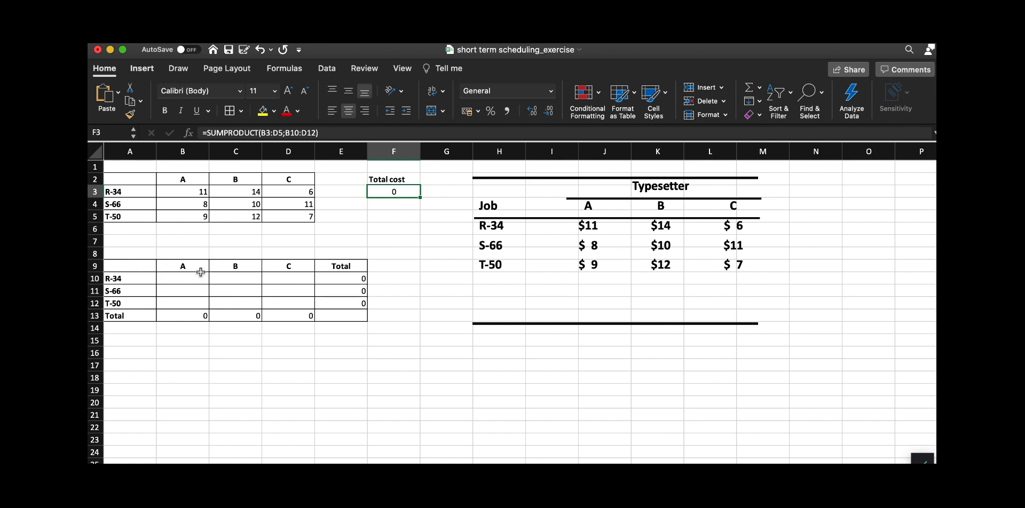
- Examine the assignment cells B10:D12 and how the SUMPRODUCT formula in F3 combines them with the costs in B3:D5
left_click(182, 281)
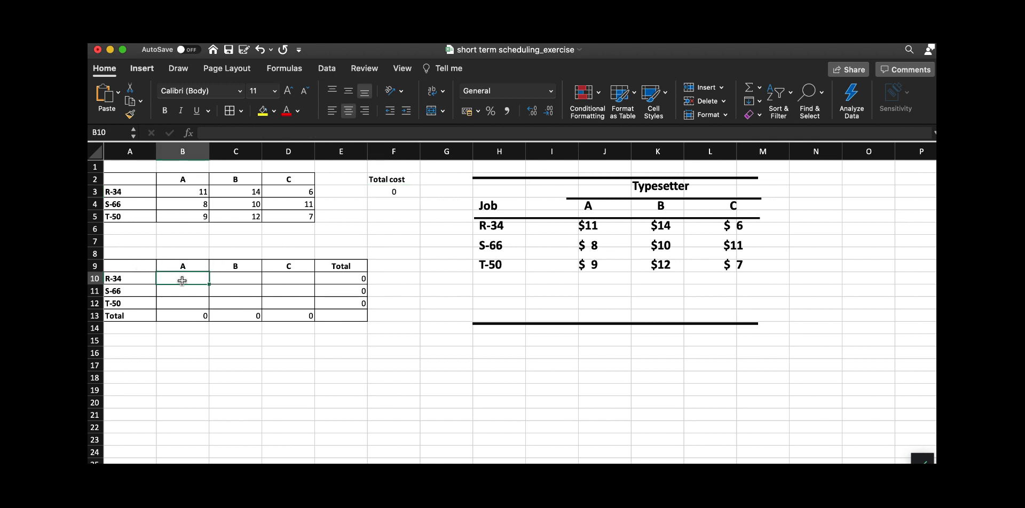
left_click(294, 305)
left_click(183, 282)
left_click(299, 303, "shift")
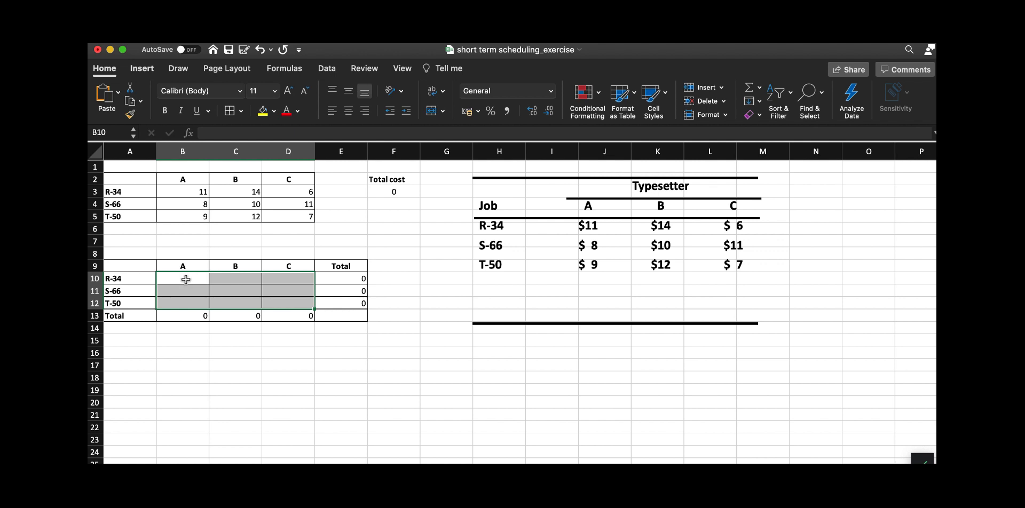
left_click(273, 280)
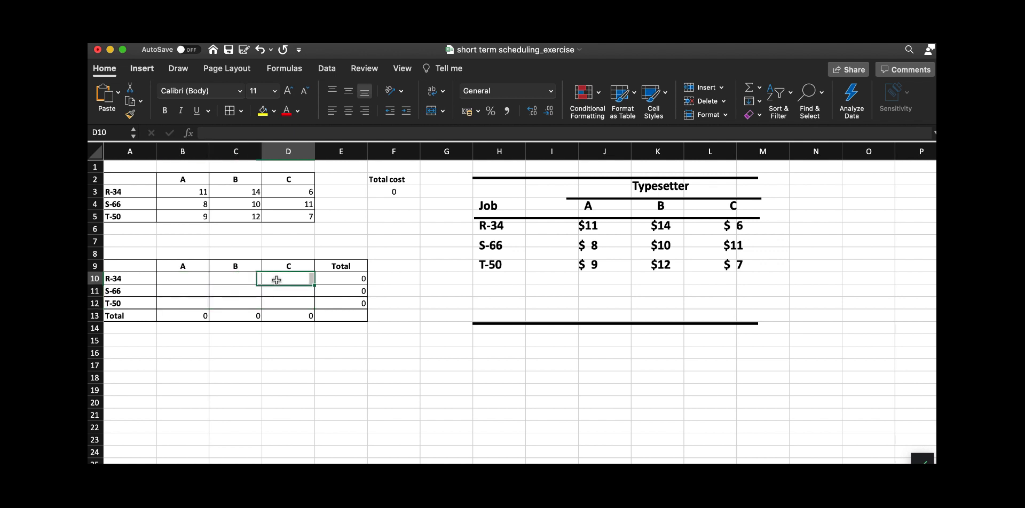
left_click(175, 281)
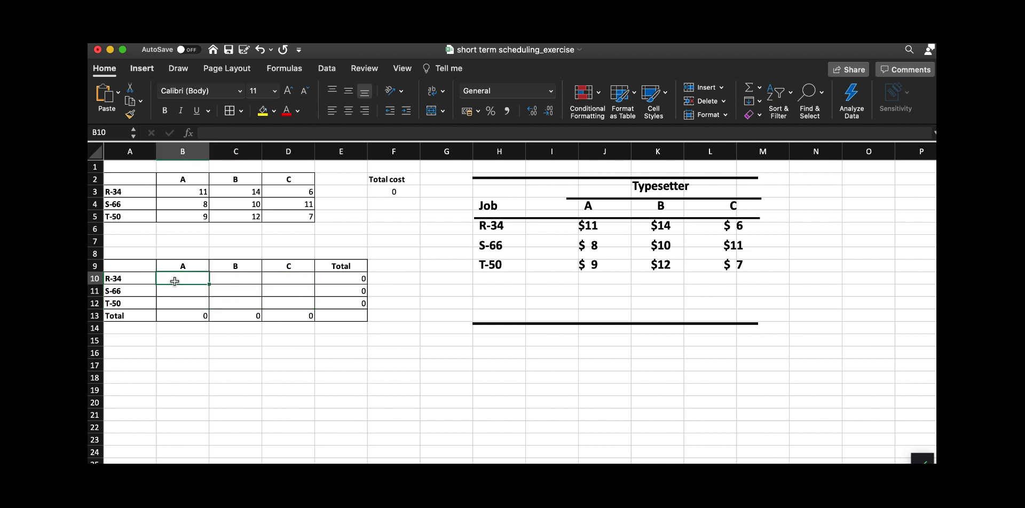
left_click(228, 278)
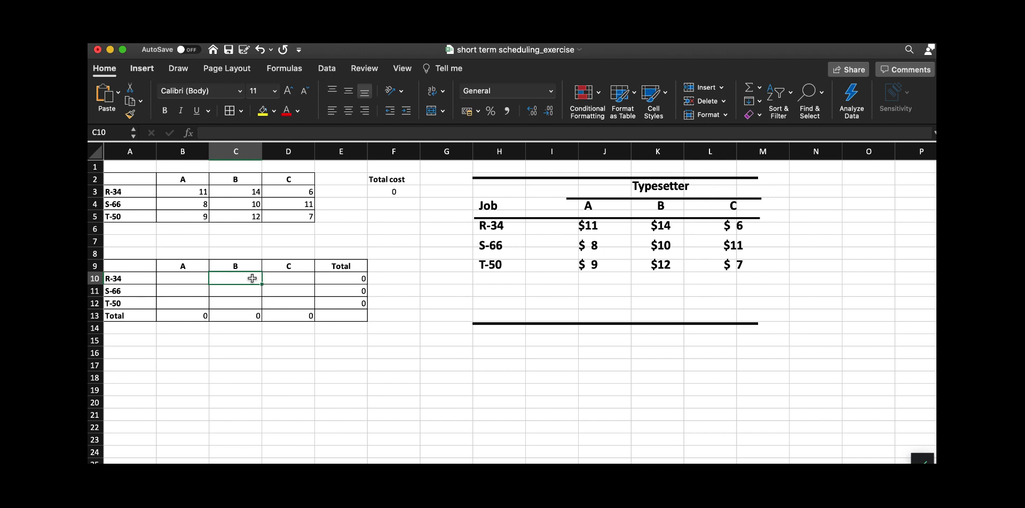
left_click(379, 194)
key("F2")
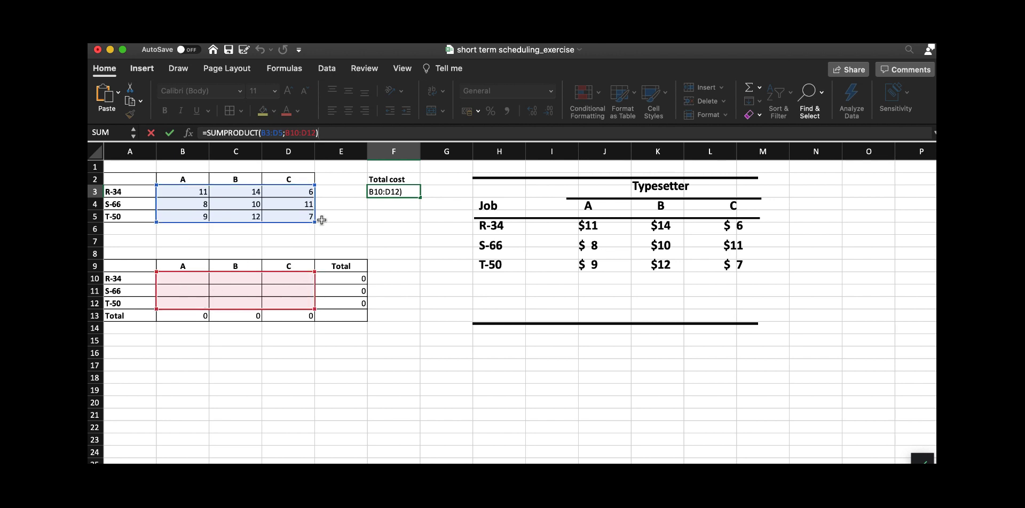
key("Return")
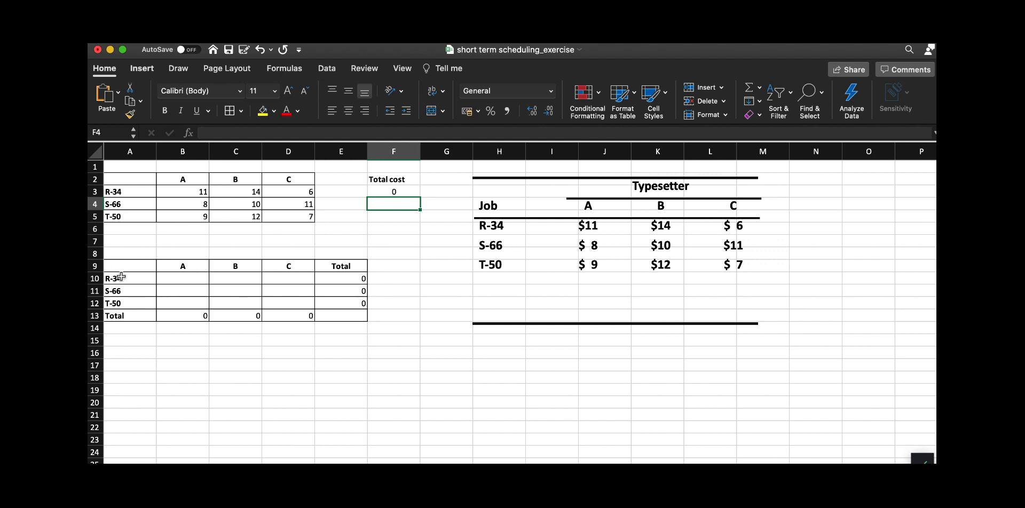
- Inspect the SUM formulas for the typesetter totals in B13:D13 and the job totals in column E
left_click(344, 267)
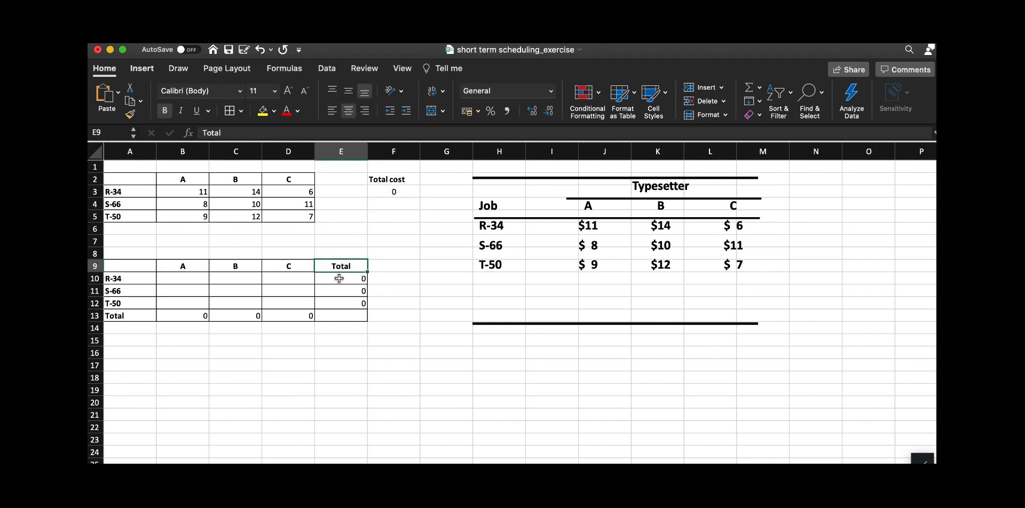
left_click(339, 279)
left_click(190, 318)
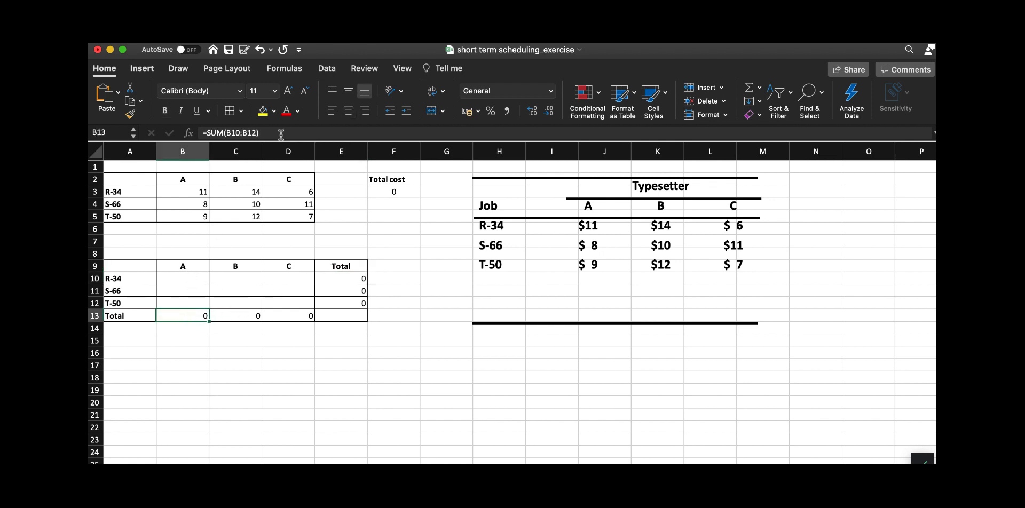
left_click(281, 133)
key("Return")
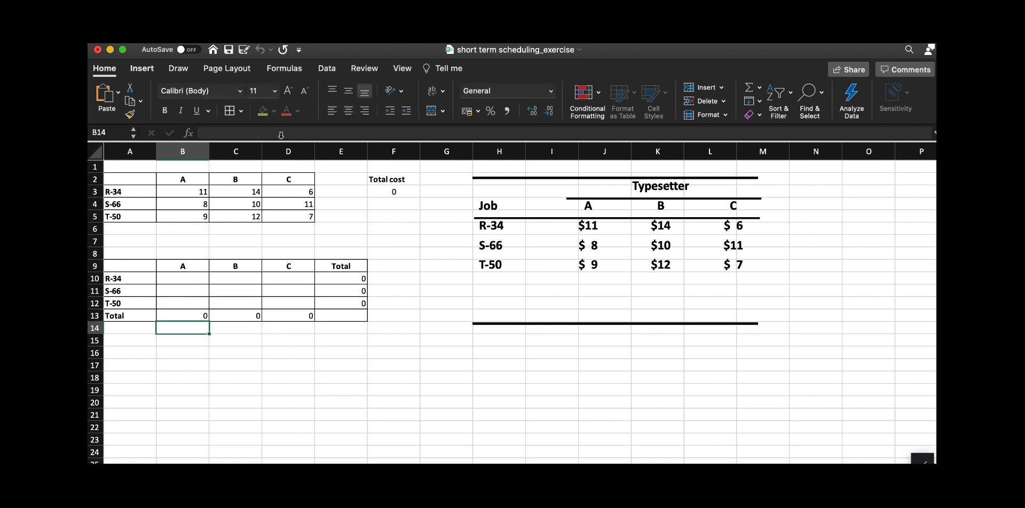
left_click(241, 311)
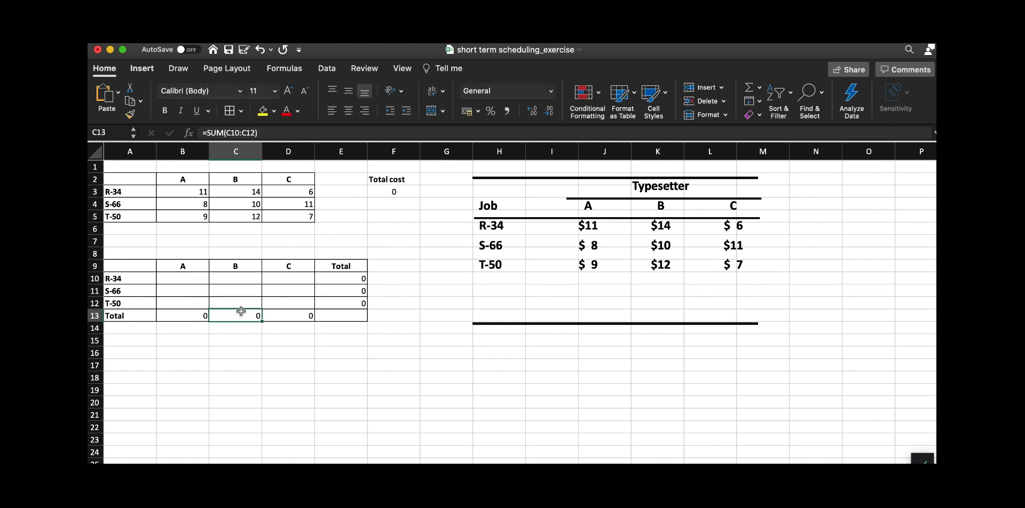
left_click(289, 314)
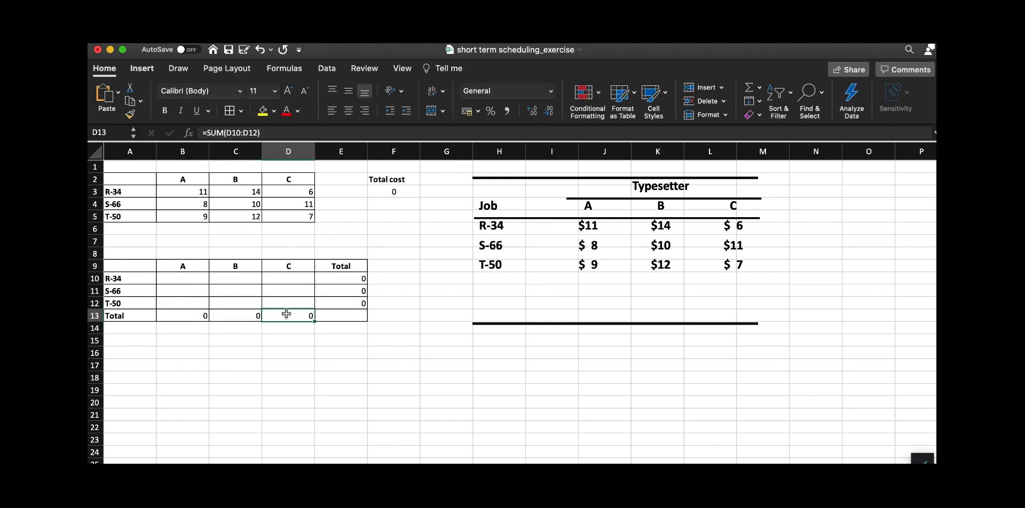
left_click(327, 275)
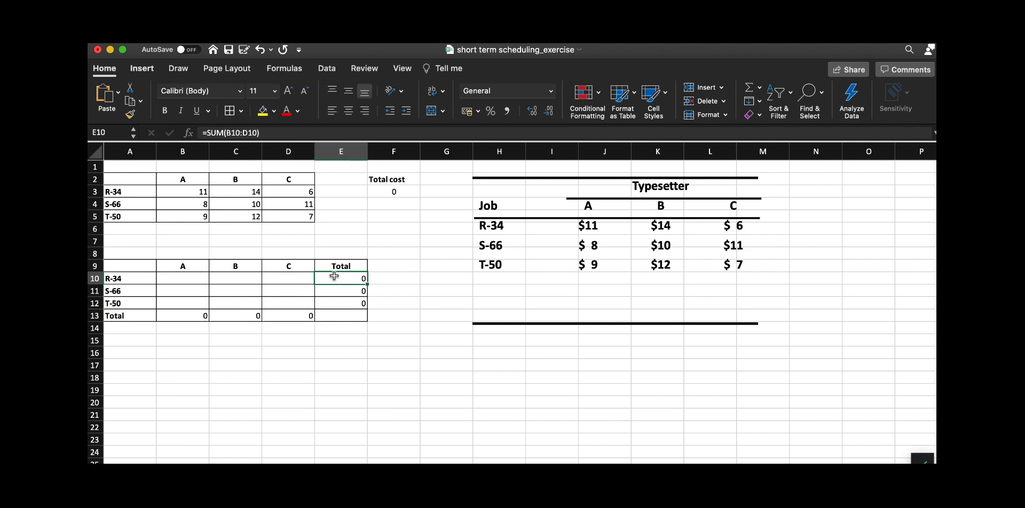
left_click(347, 135)
key("Return")
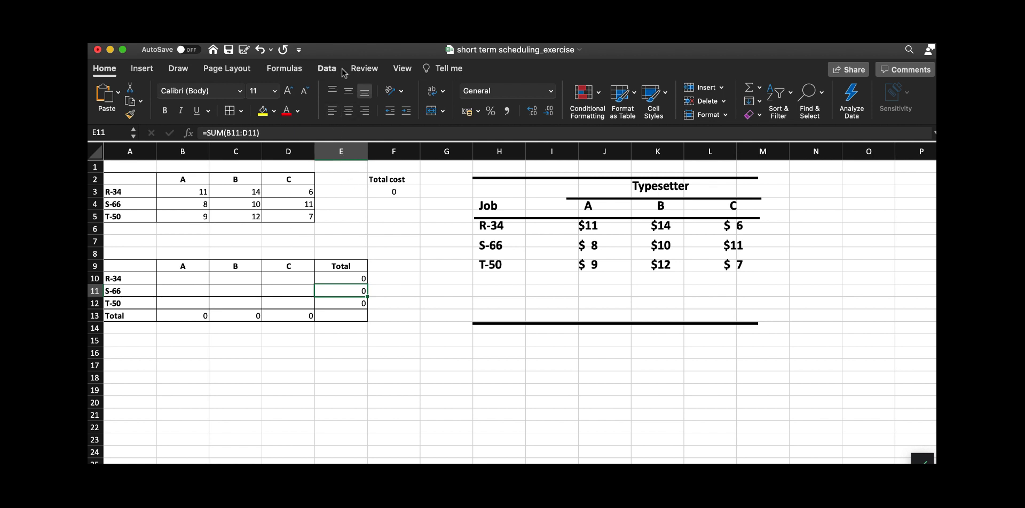
- Open Solver, set the objective to total cost cell F3, and check the changing variable cells B10:D12
left_click(315, 16)
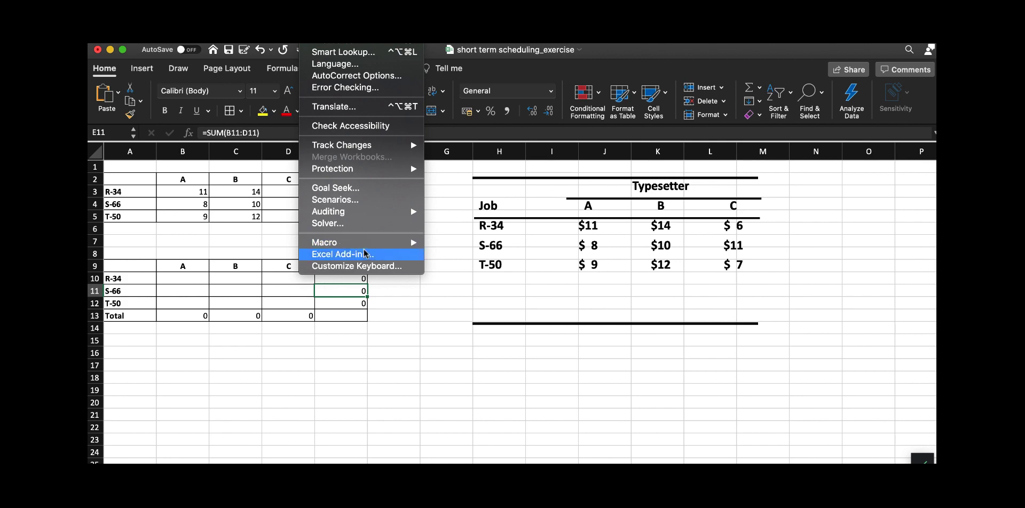
left_click(355, 225)
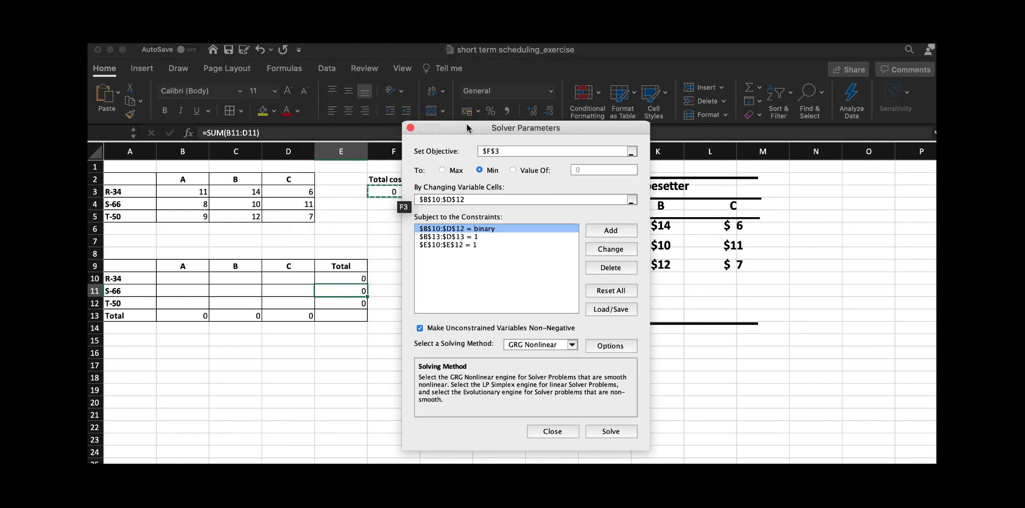
left_click_drag(468, 129, 606, 116)
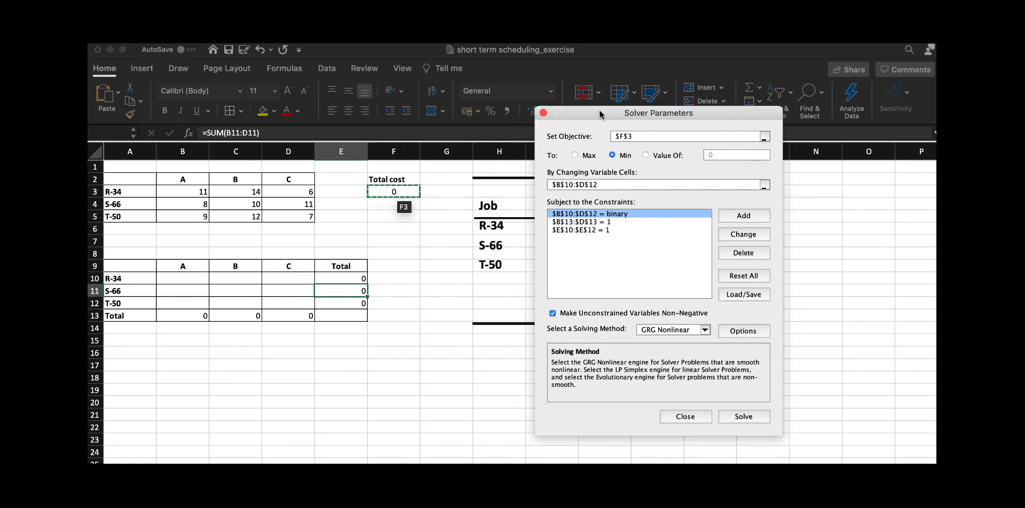
left_click(765, 138)
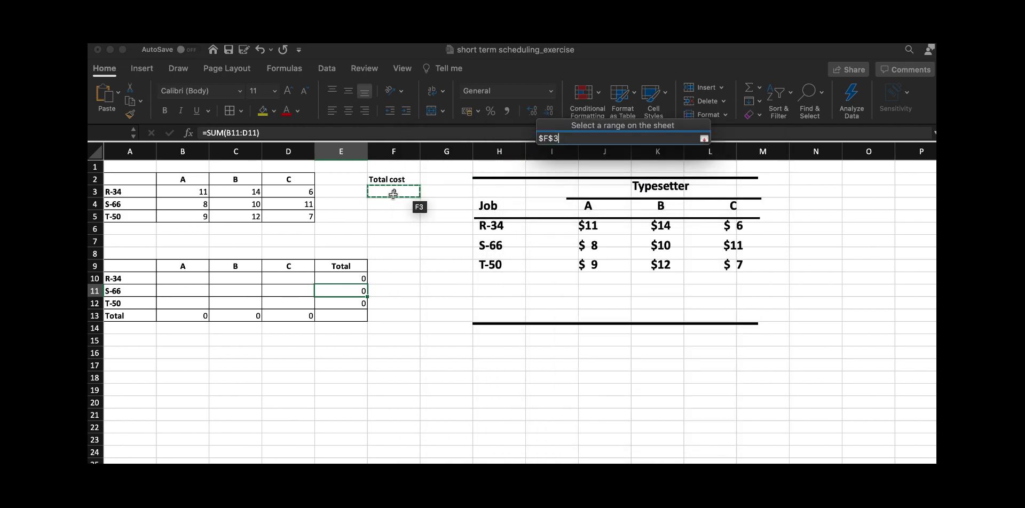
left_click(393, 194)
key("Return")
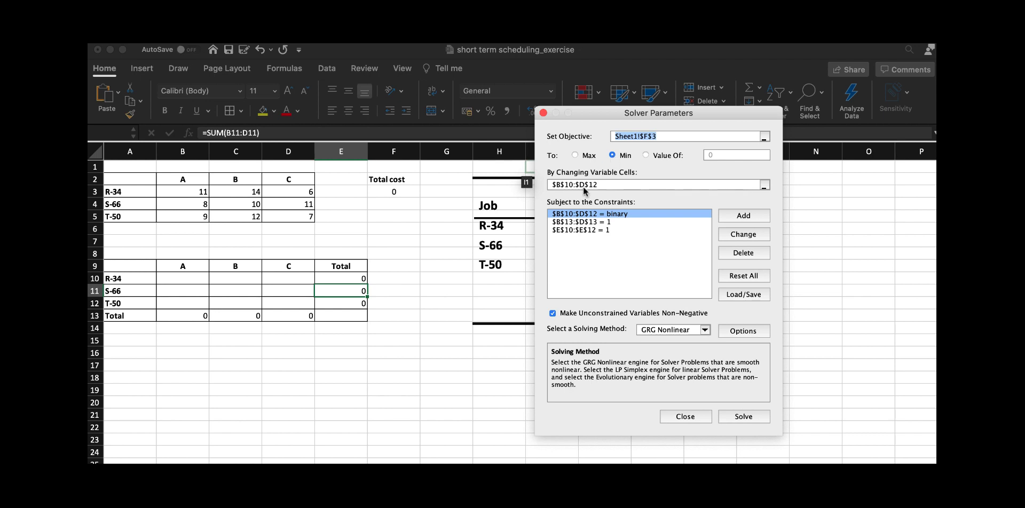
left_click(762, 185)
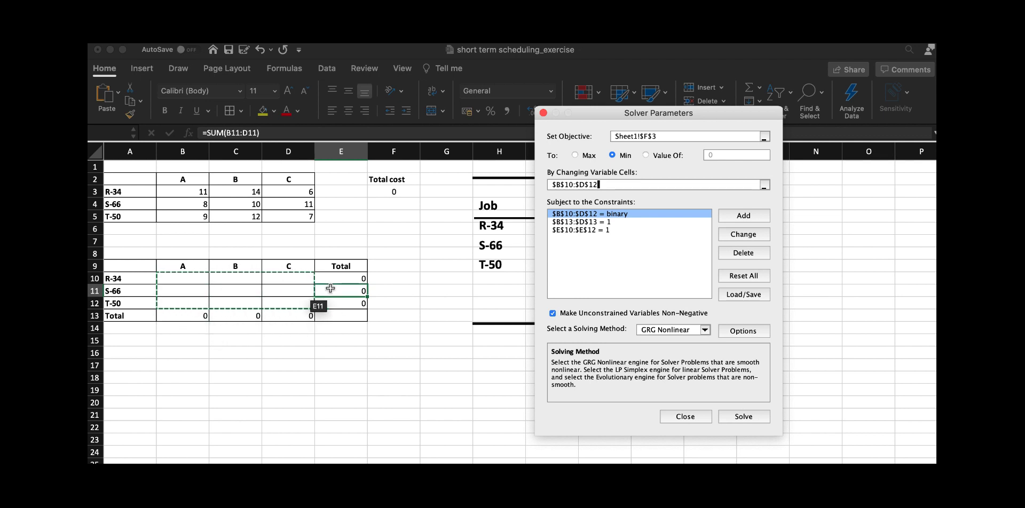
- Edit the Solver constraint on B10:D12, choosing bin as its relation so the assignment cells are binary
left_click(607, 214)
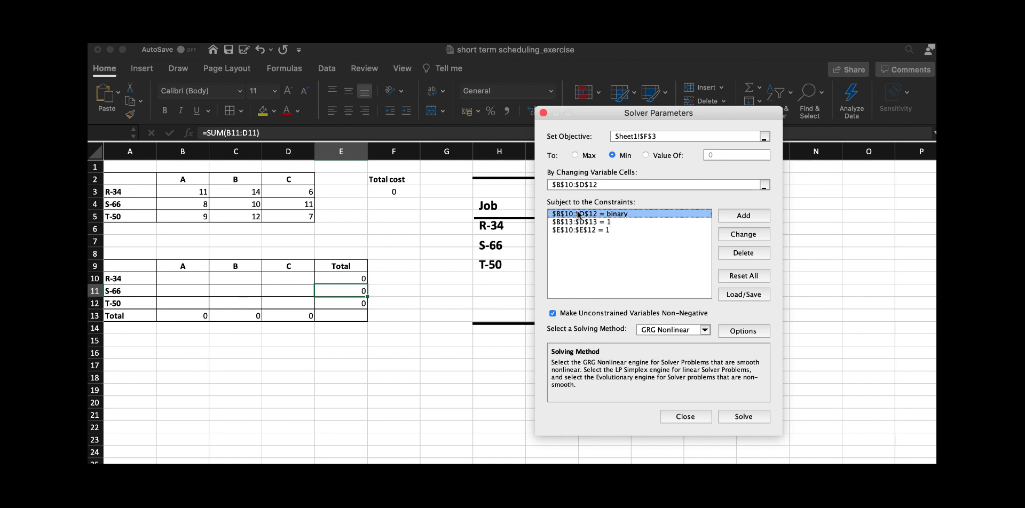
left_click(744, 235)
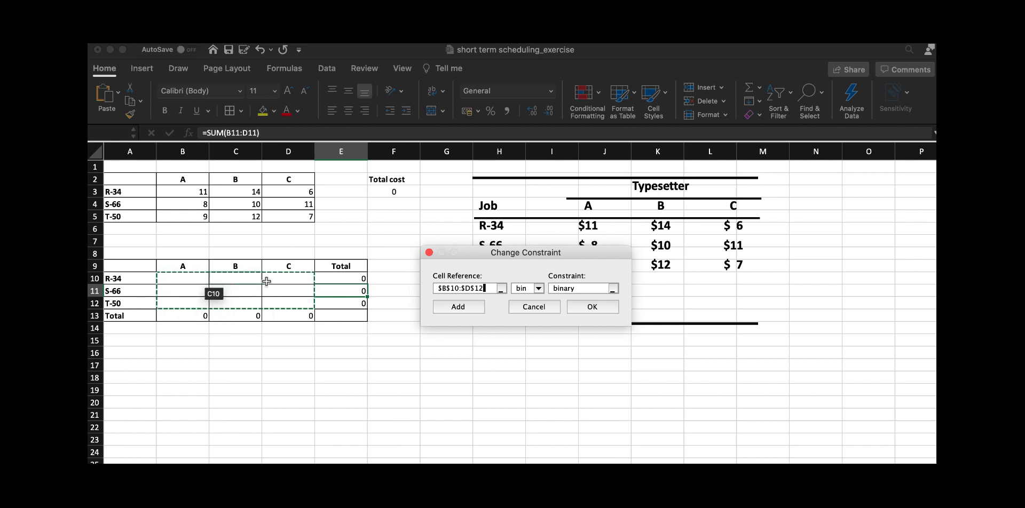
left_click(538, 289)
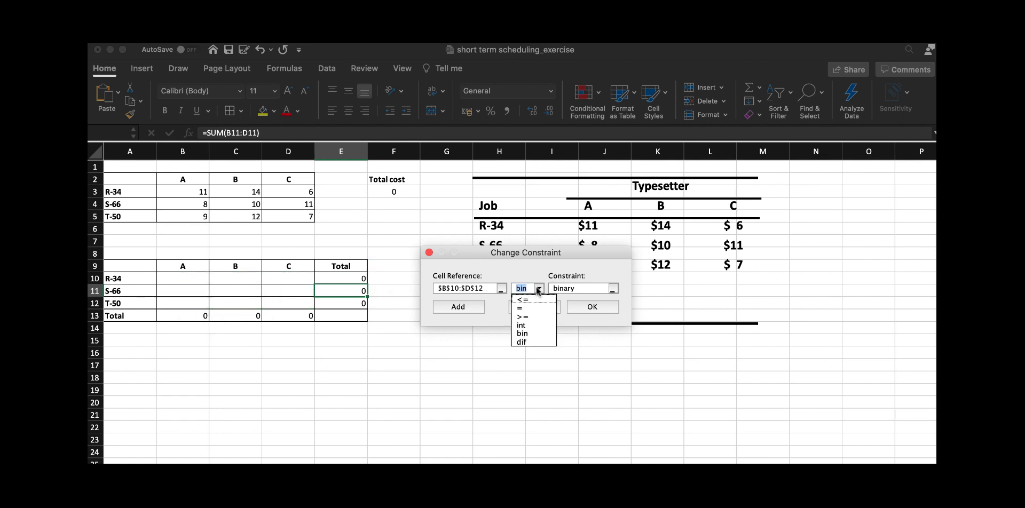
left_click(539, 334)
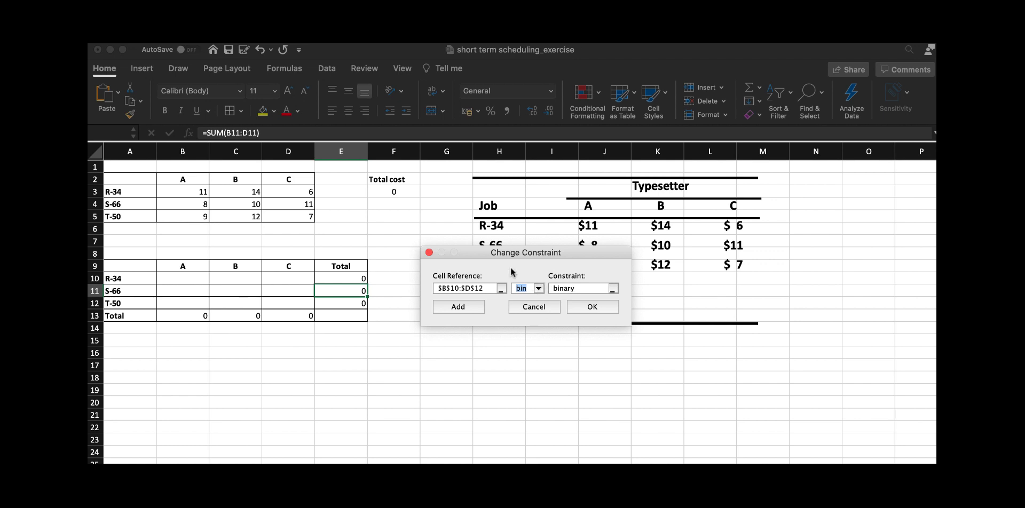
left_click(593, 308)
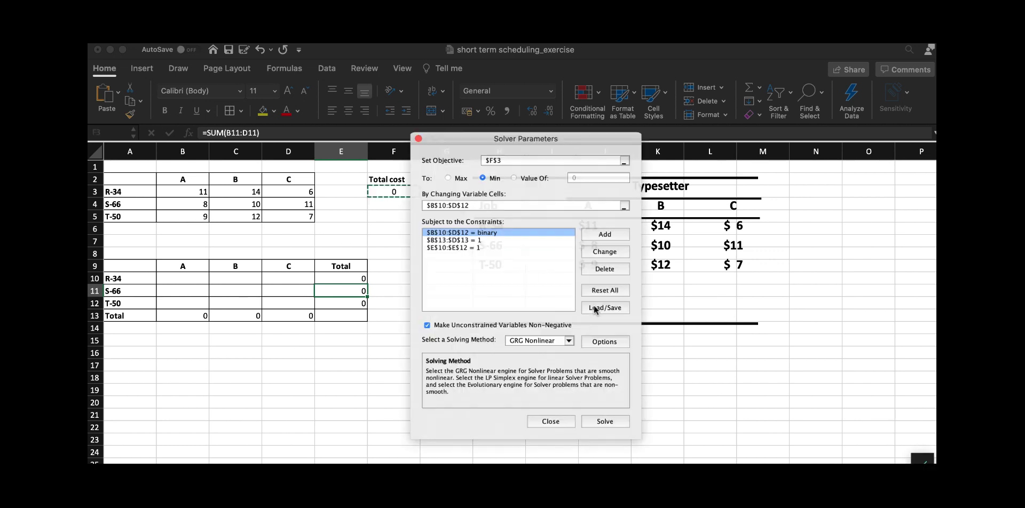
- Review the constraints requiring typesetter totals B13:D13 and job totals E10:E12 to equal 1, and accept both
left_click(457, 237)
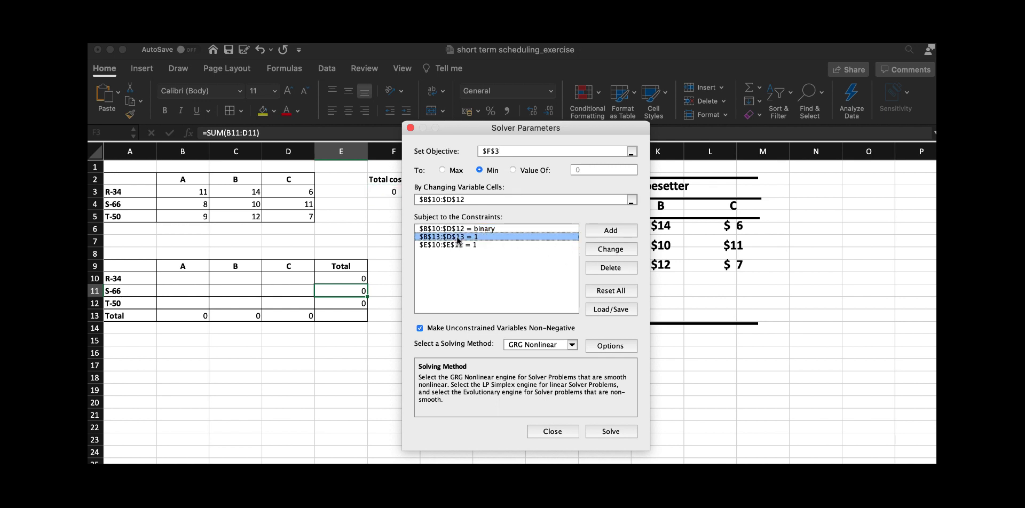
left_click(610, 250)
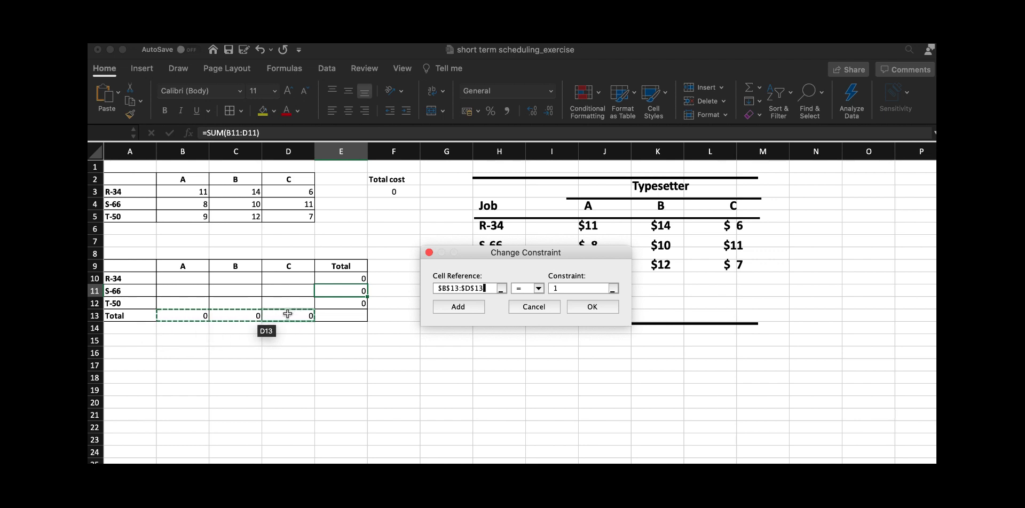
left_click(587, 308)
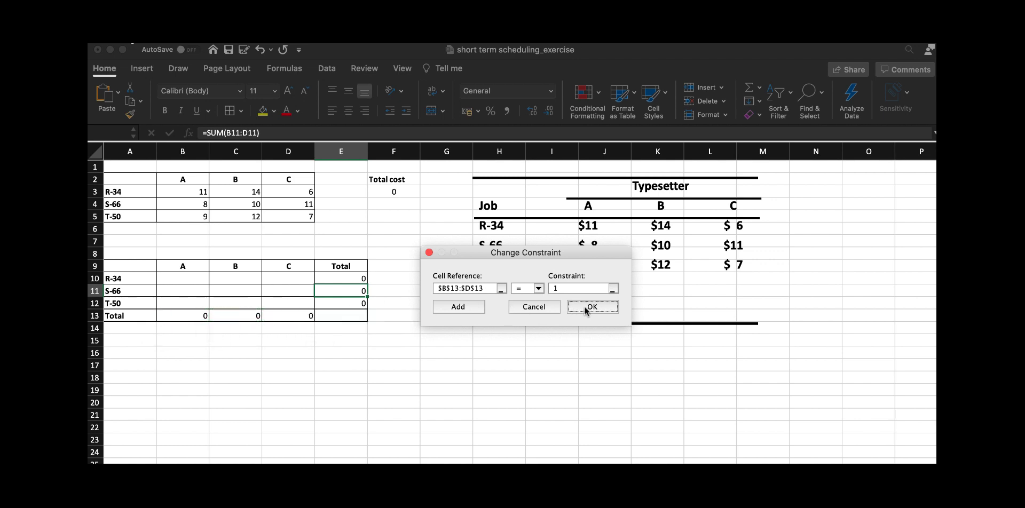
left_click(478, 246)
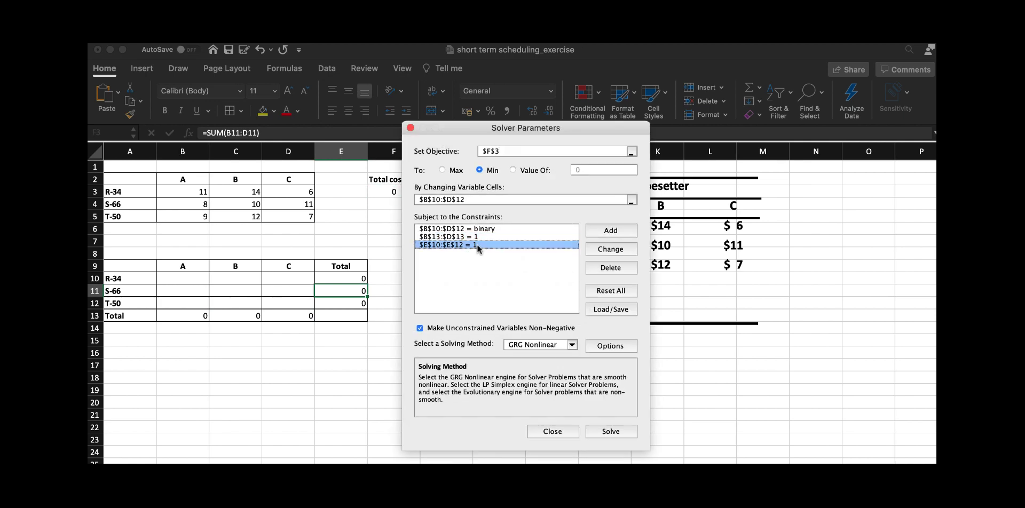
left_click(612, 249)
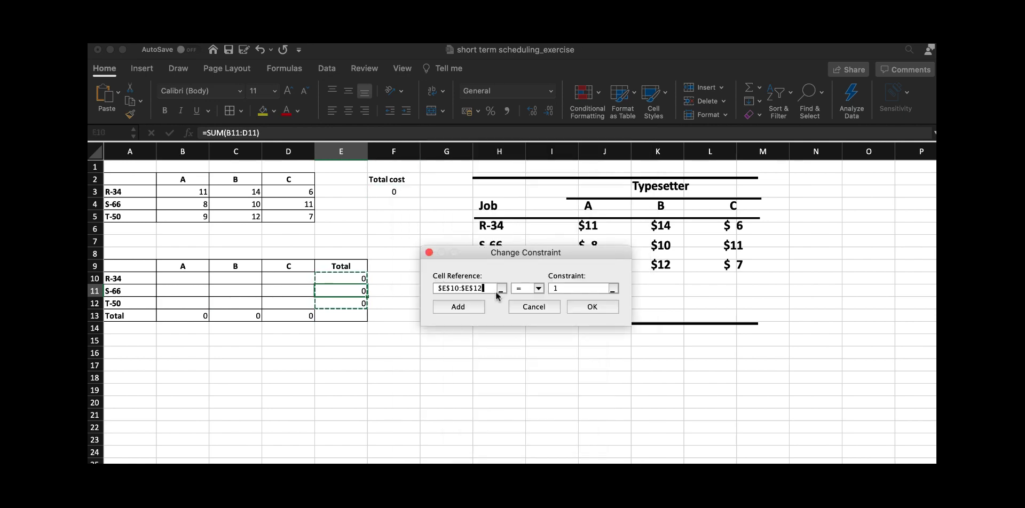
left_click(583, 308)
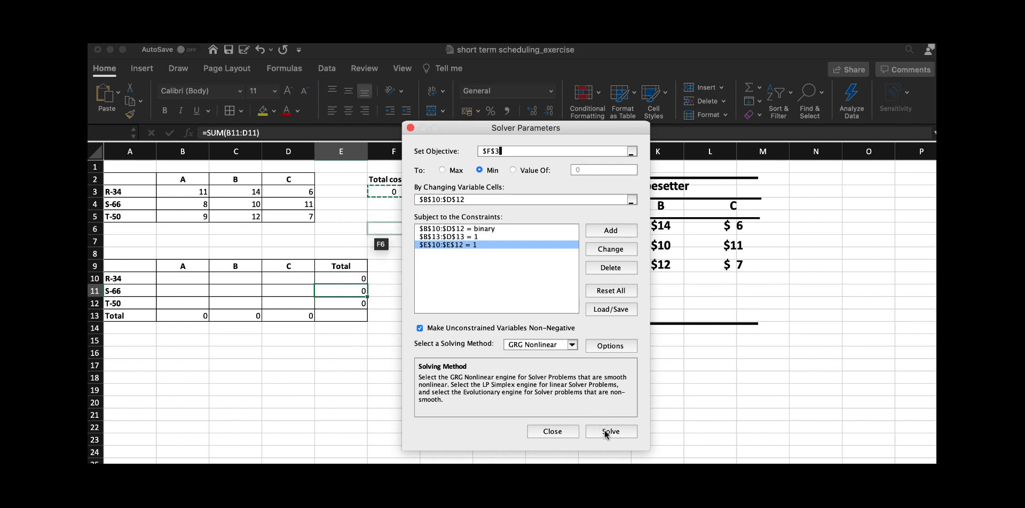
- Solve the assignment model with GRG Nonlinear and keep the Solver solution
left_click(607, 432)
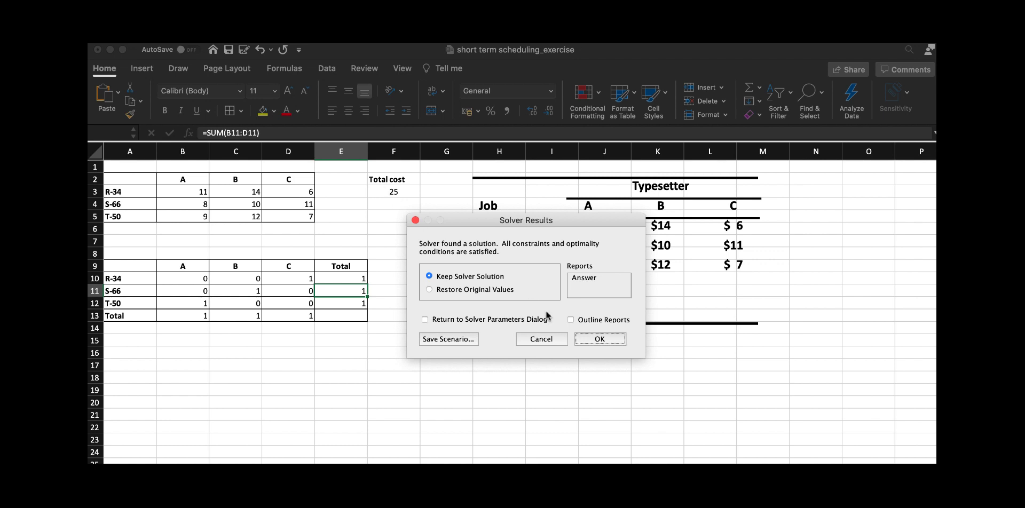
left_click(599, 341)
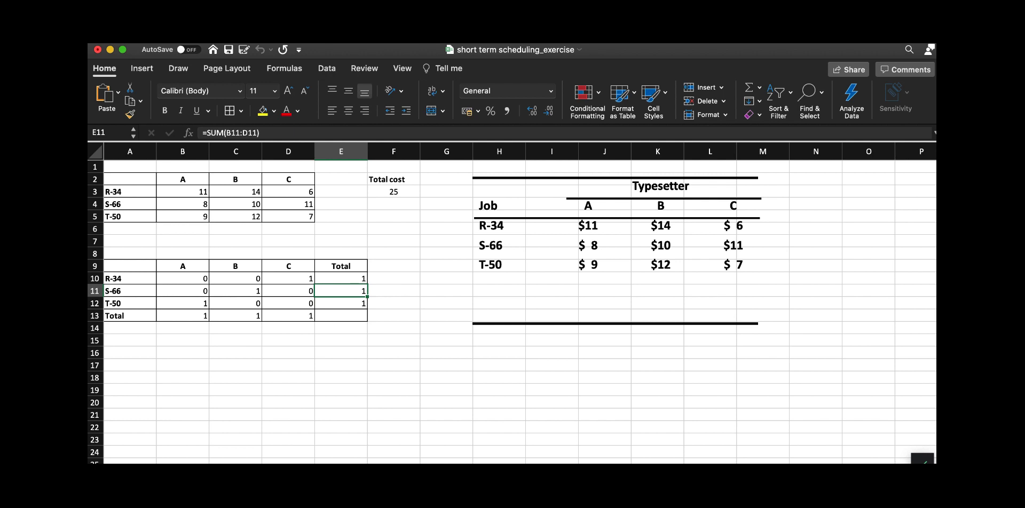
left_click(679, 28)
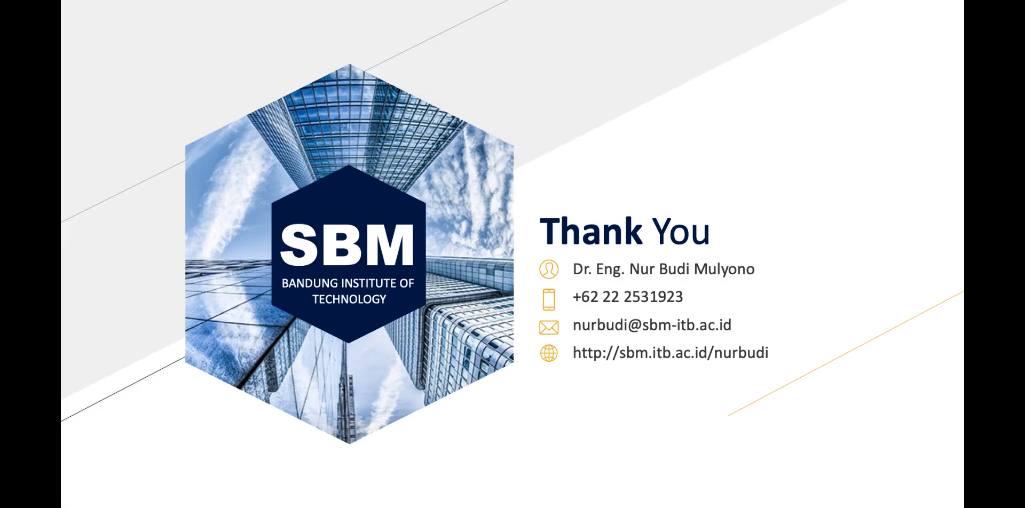